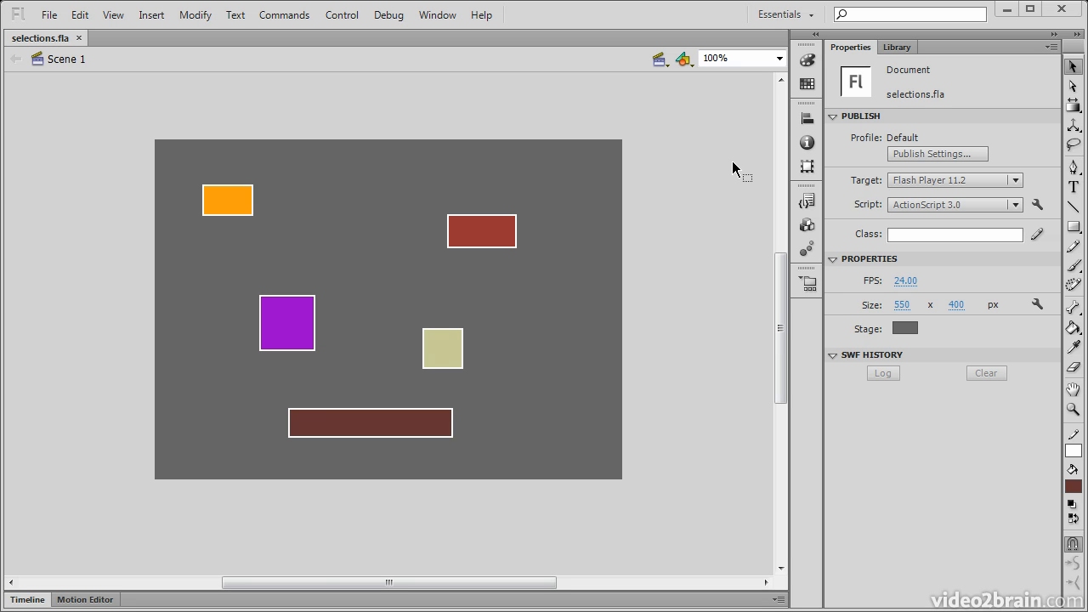
Step: At 400% magnification, examine the properties of the orange rectangle's fill and of its top stroke segment separately
click(1075, 68)
click(236, 204)
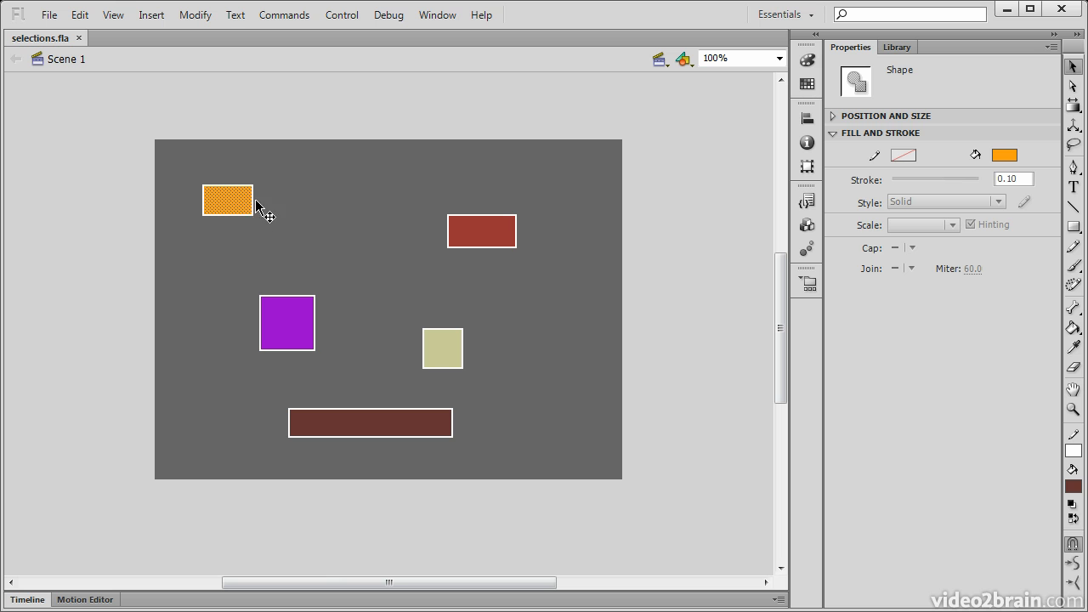
click(779, 57)
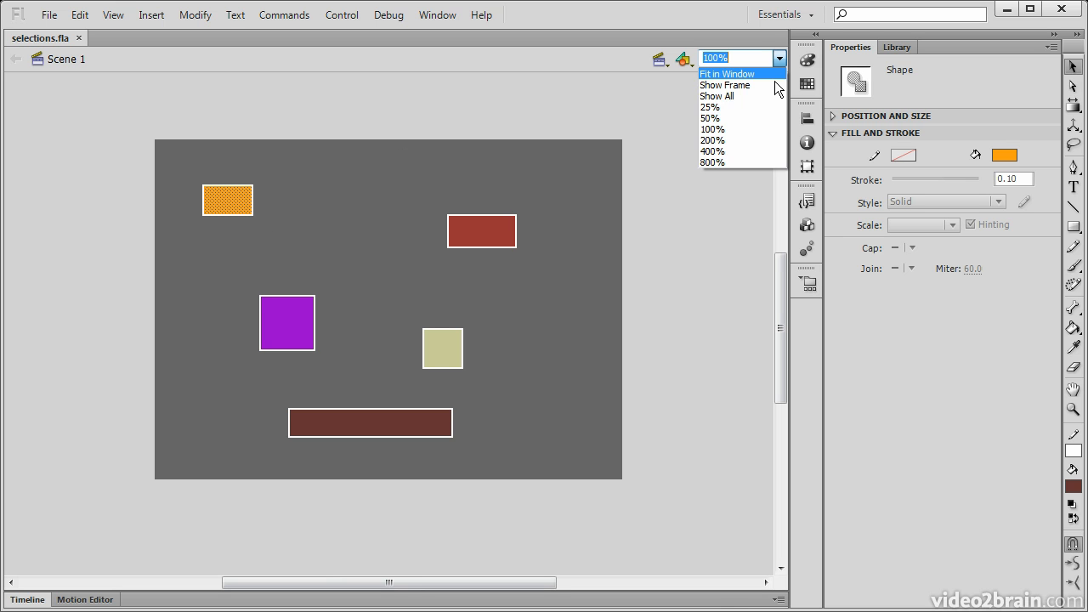
click(740, 151)
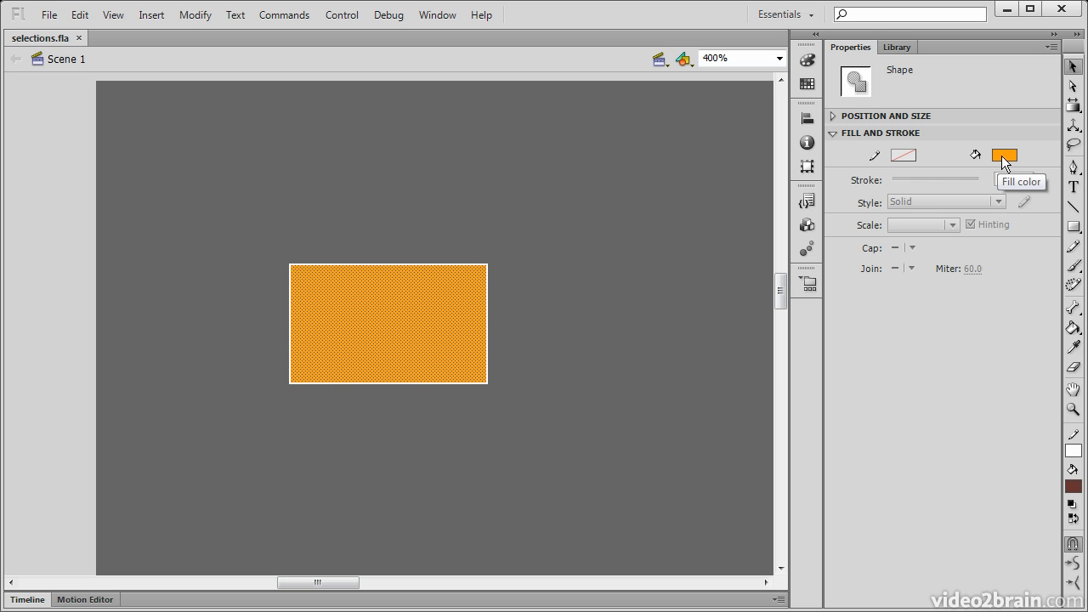
click(530, 297)
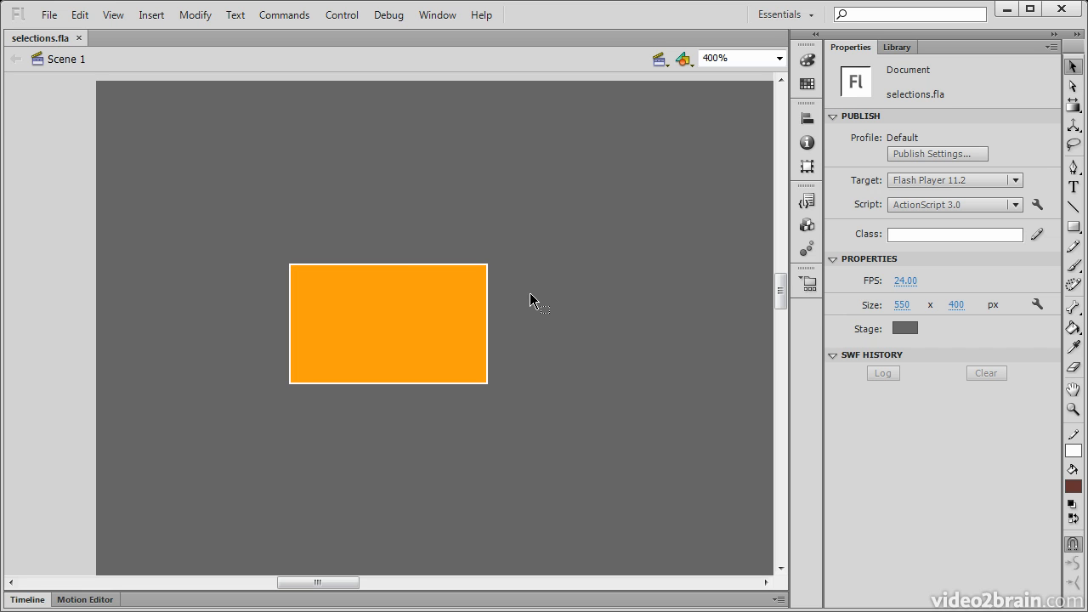
click(403, 265)
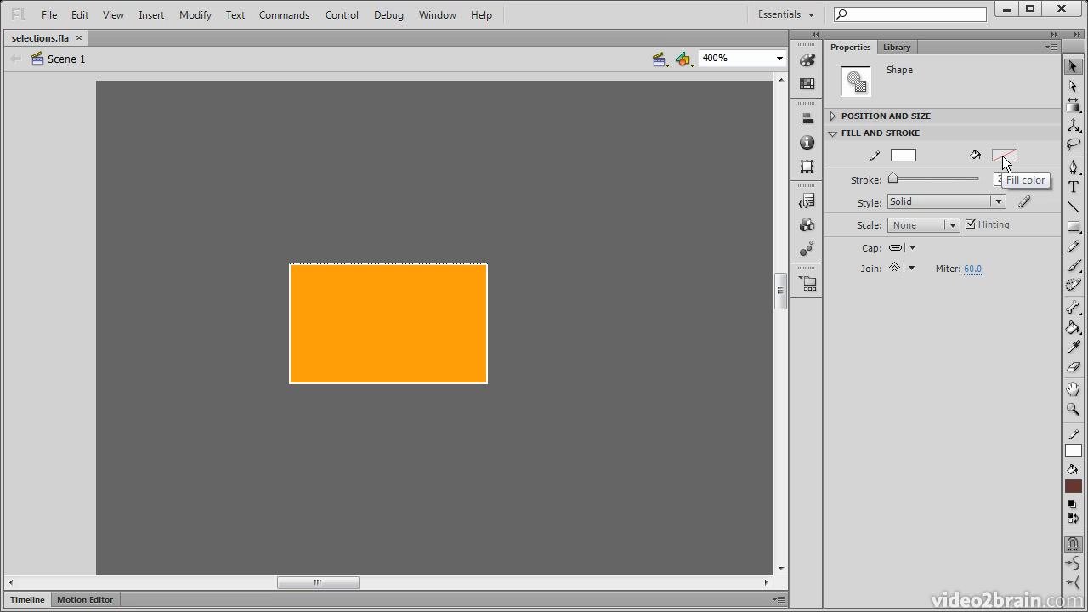
click(483, 228)
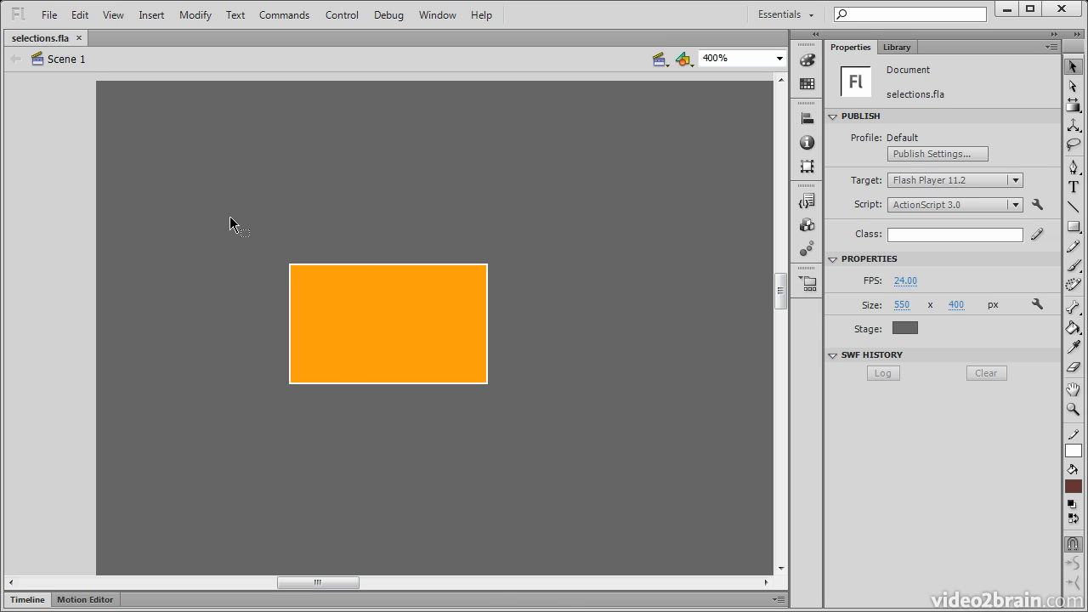
Step: Select the orange rectangle together with its outline and give it a much thicker dark red stroke
mouse_move(244, 233)
mouse_down()
mouse_move(362, 318)
mouse_move(564, 430)
mouse_up()
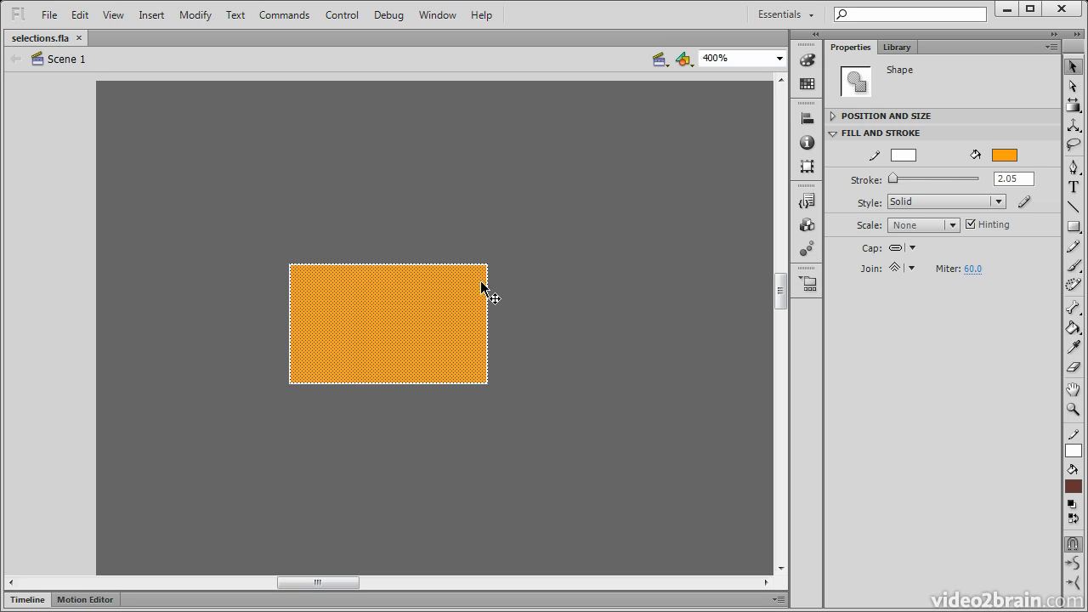
click(901, 160)
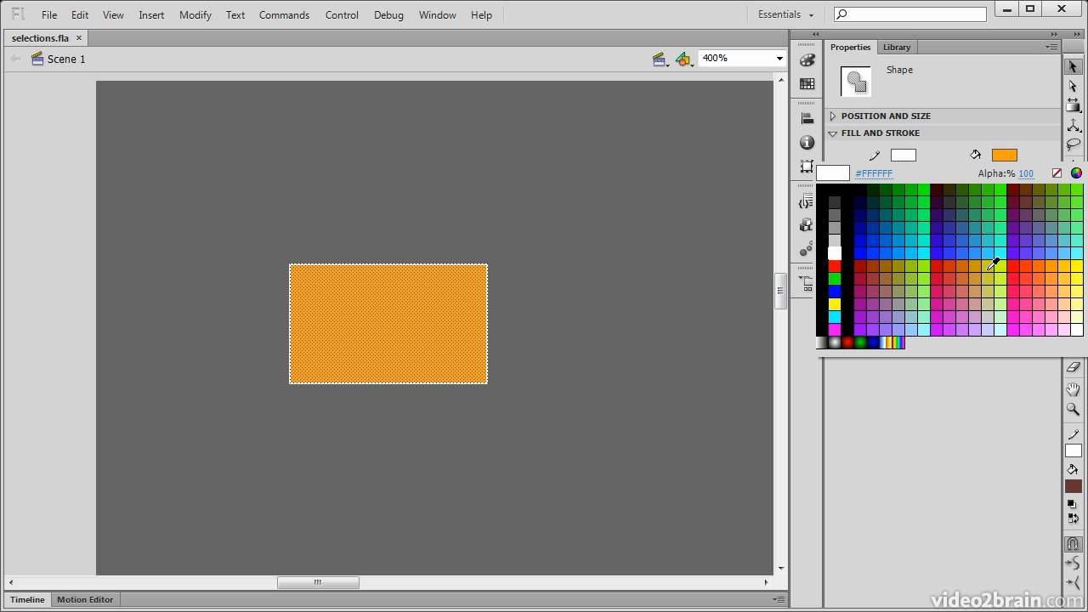
click(1062, 306)
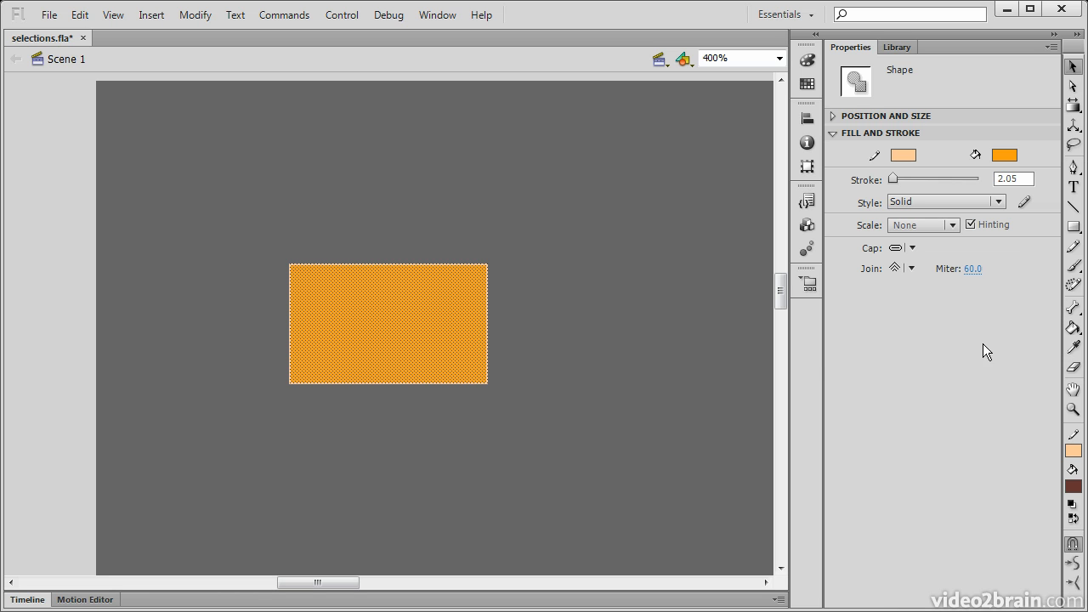
click(901, 154)
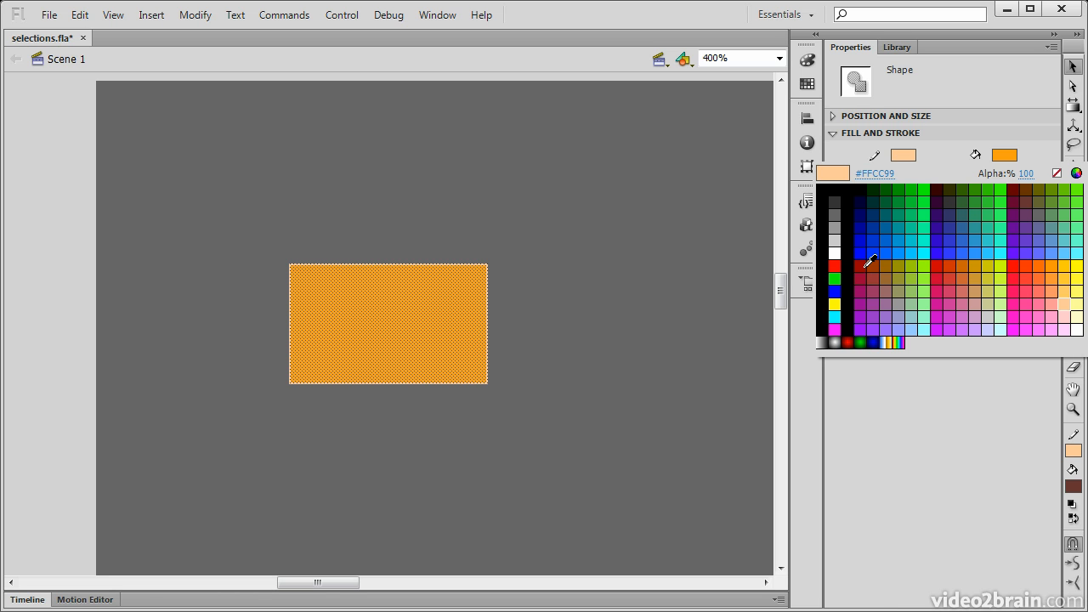
click(866, 258)
drag(895, 179, 904, 177)
click(663, 299)
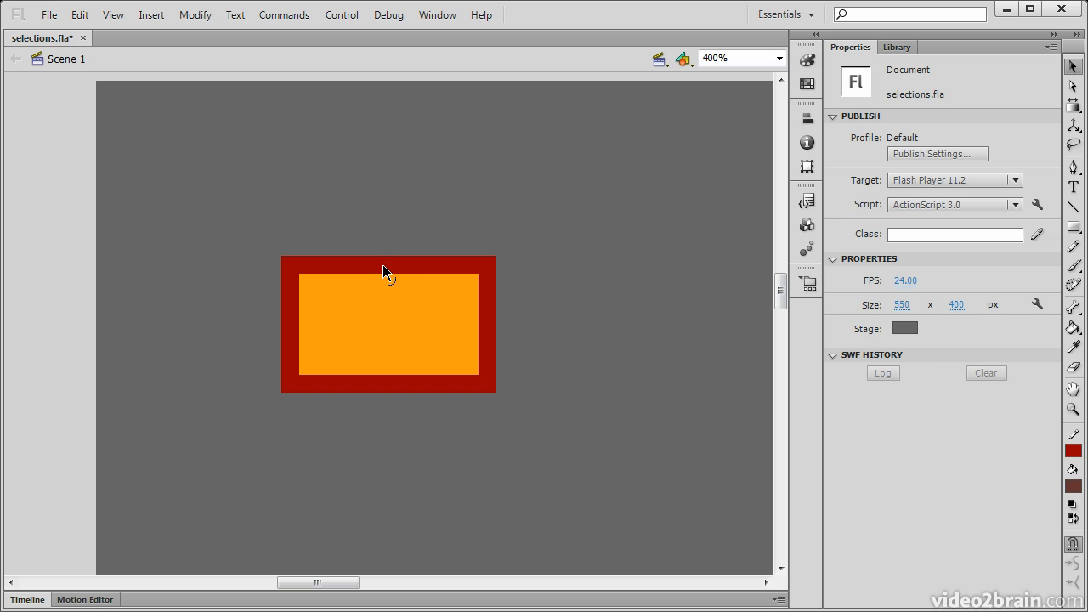
Step: Curve the sides of the orange rectangle, bulging the top, right and left outward and bending the bottom inward
drag(387, 266, 392, 211)
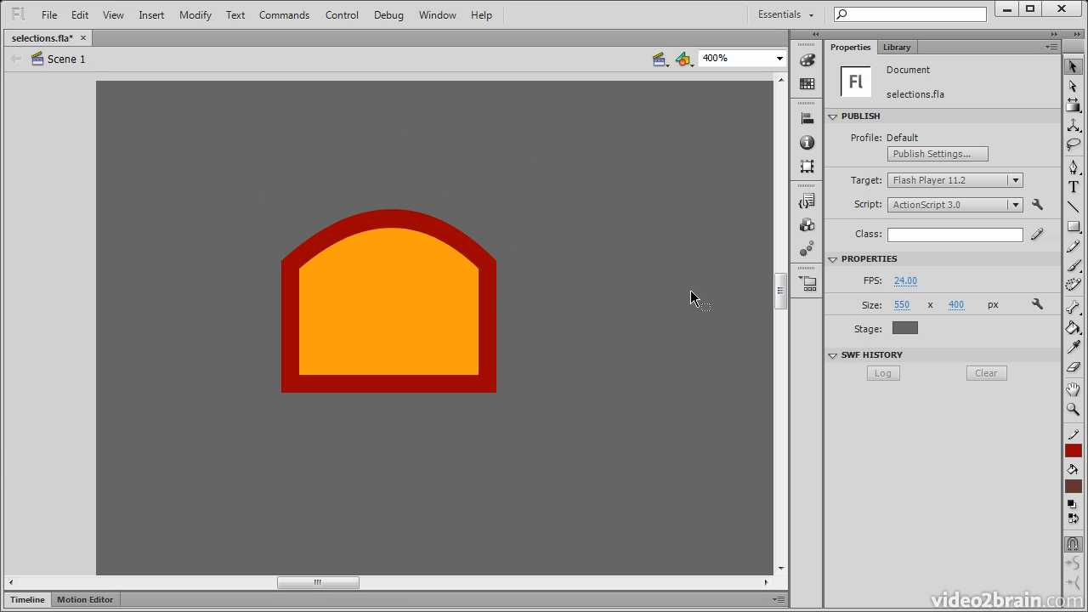
drag(488, 340, 529, 347)
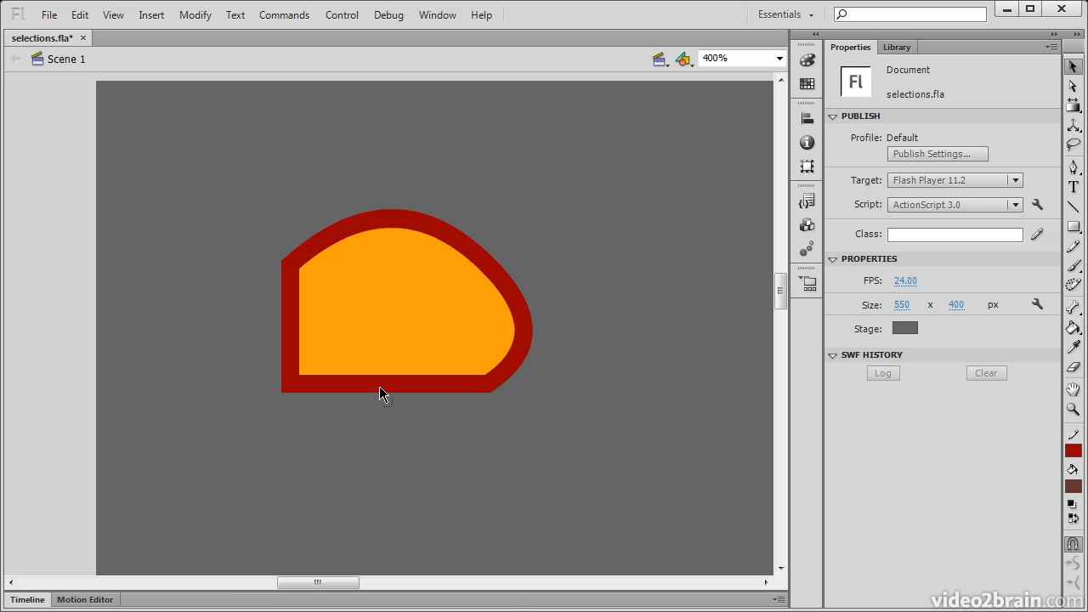
drag(383, 377, 382, 333)
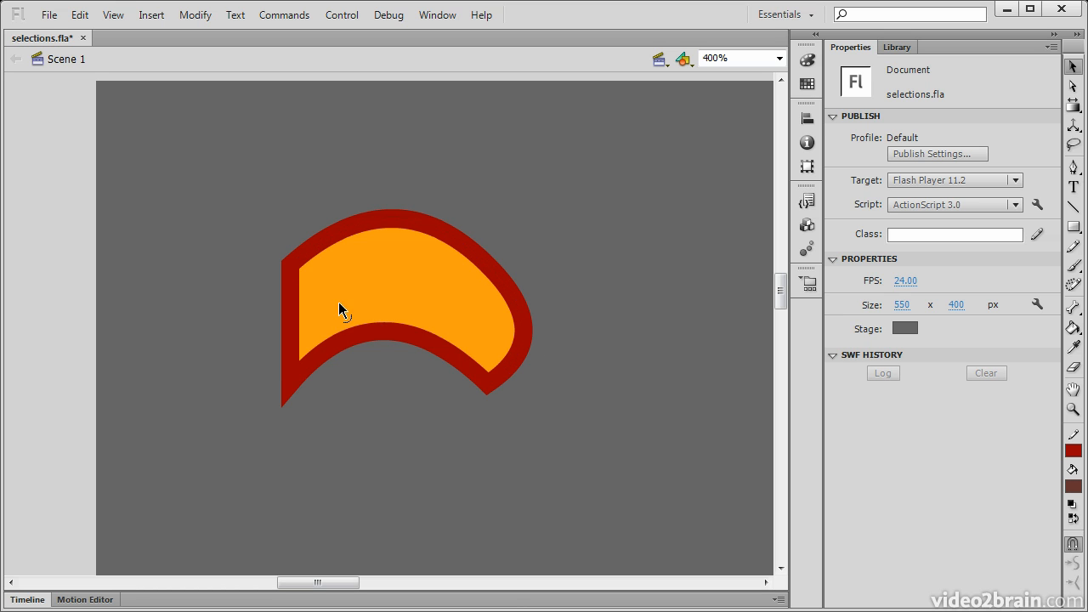
drag(288, 306, 240, 332)
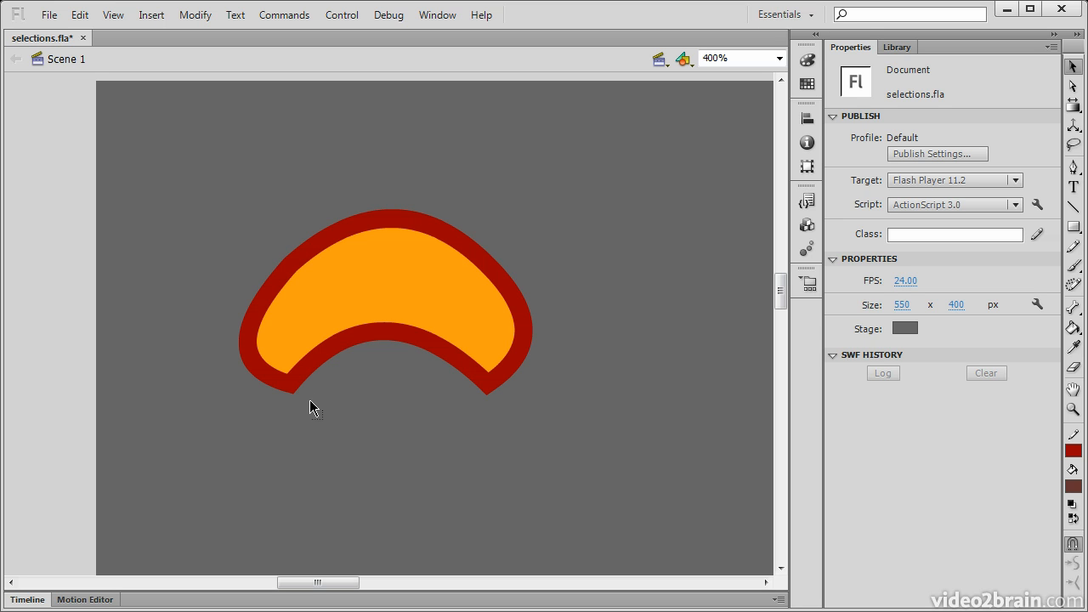
Step: Show all the artwork and select the fills of the red rectangle, purple square, beige square and brown bar together
click(770, 59)
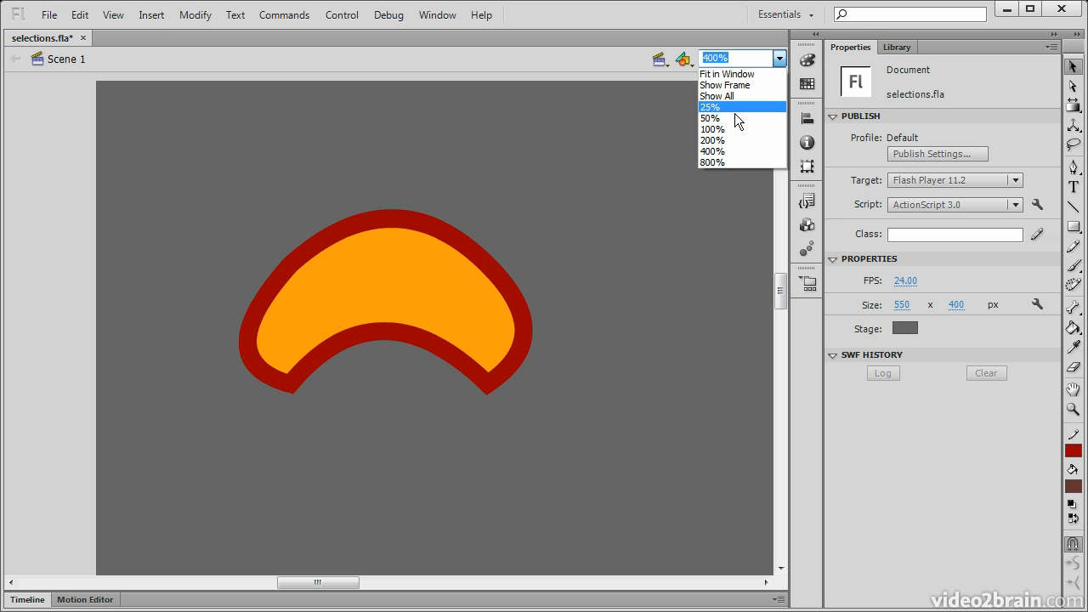
click(731, 128)
click(779, 58)
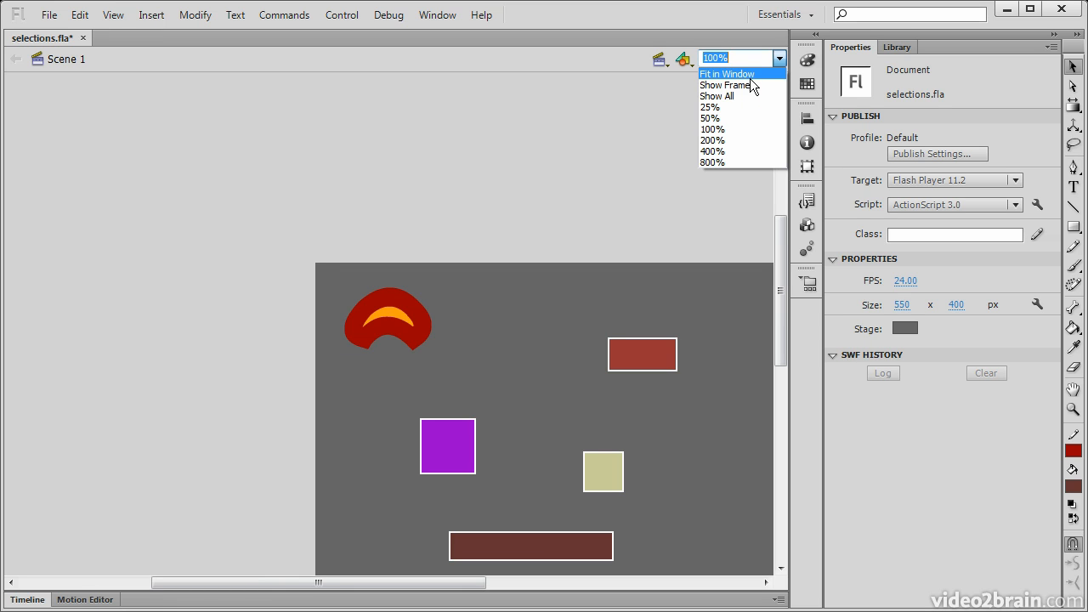
click(741, 97)
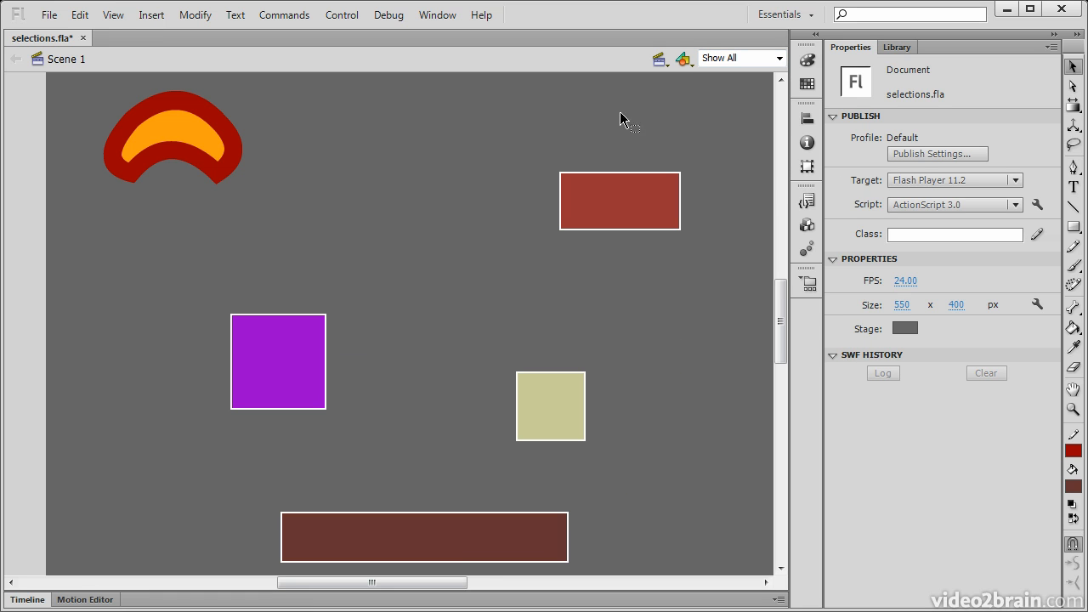
click(587, 197)
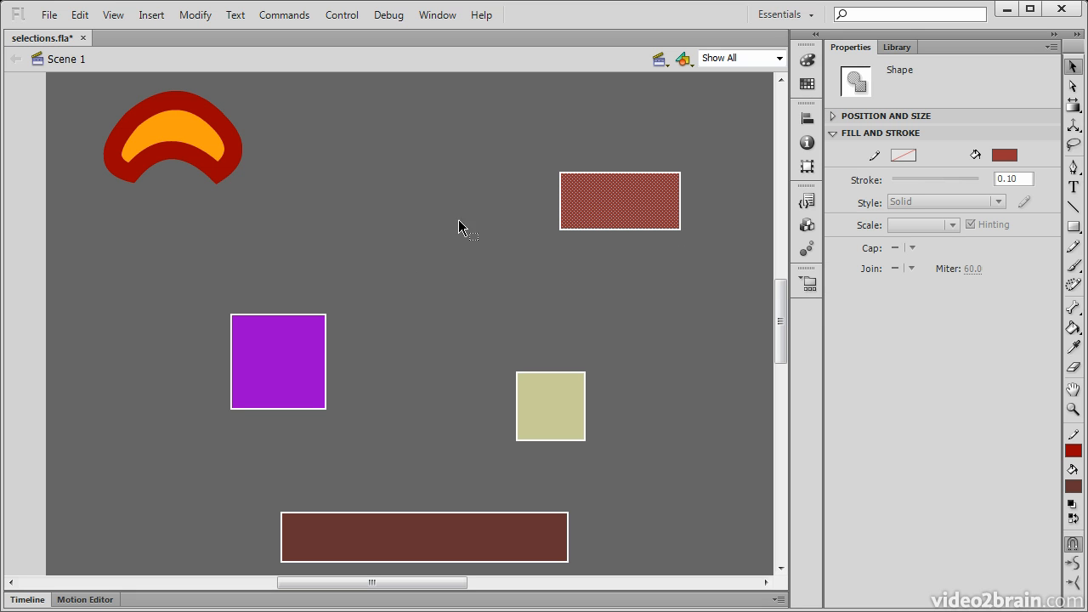
shift+click(275, 349)
shift+click(408, 534)
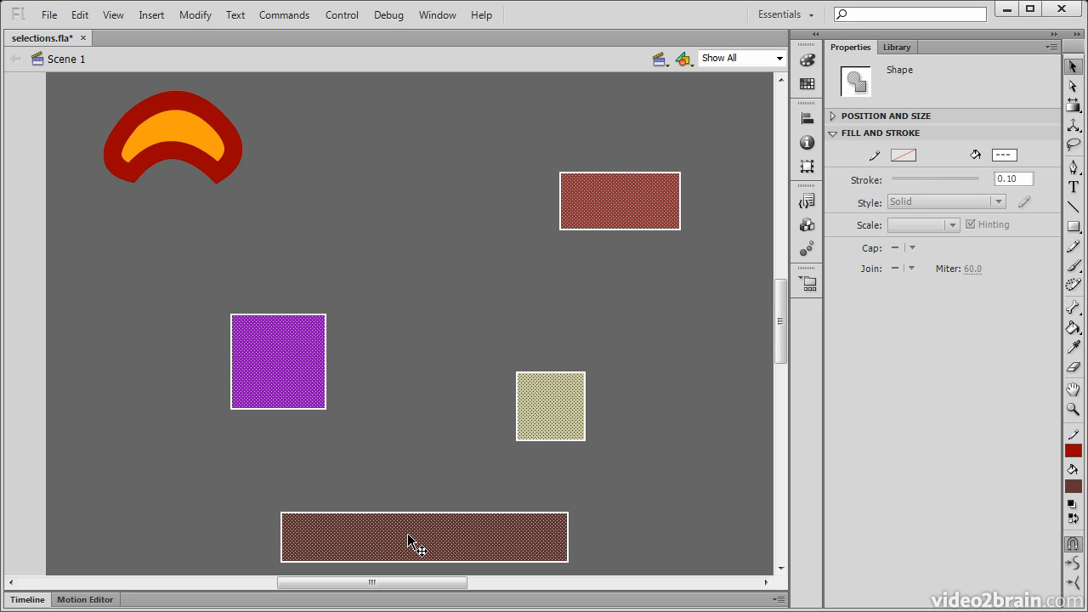
click(653, 529)
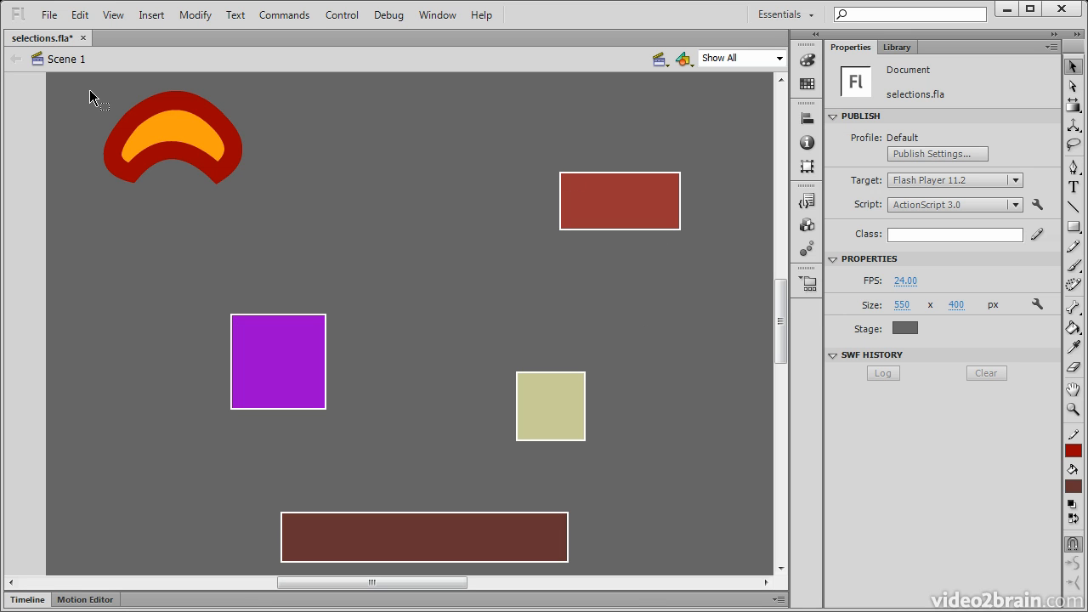
Step: Select shapes on the stage with a rectangular marquee, clear that selection, and lasso only the red rectangle and purple square
mouse_move(63, 81)
mouse_down()
mouse_move(315, 122)
mouse_move(734, 315)
mouse_move(719, 466)
mouse_move(753, 472)
mouse_up()
click(694, 516)
click(1073, 146)
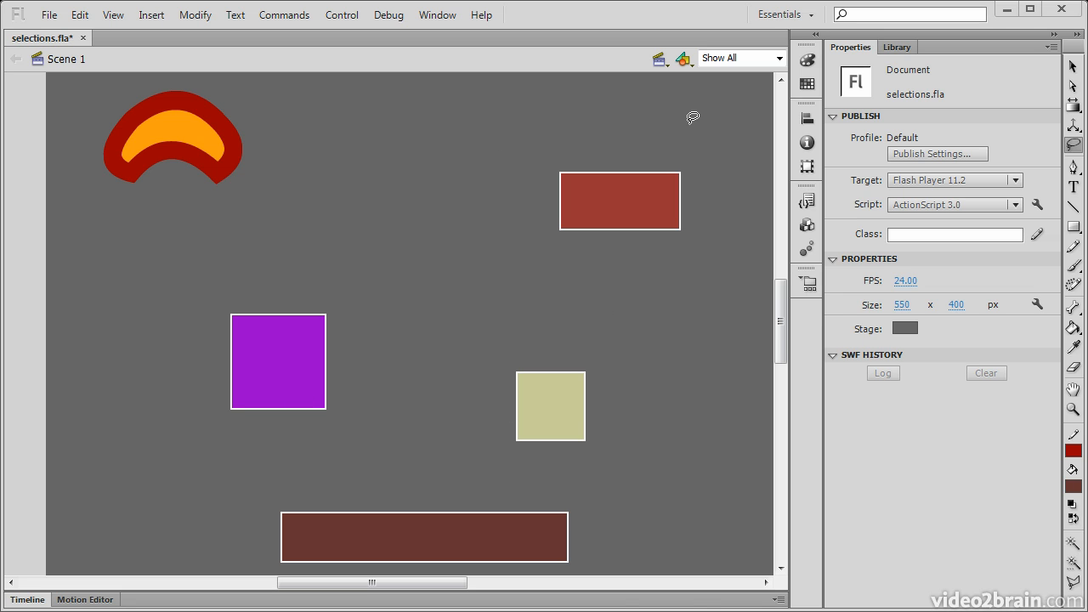
mouse_move(696, 109)
mouse_down()
mouse_move(604, 105)
mouse_move(457, 128)
mouse_move(389, 220)
mouse_move(91, 336)
mouse_move(108, 411)
mouse_move(177, 474)
mouse_move(274, 490)
mouse_move(406, 438)
mouse_move(425, 311)
mouse_move(467, 287)
mouse_move(637, 295)
mouse_move(698, 269)
mouse_move(744, 221)
mouse_move(747, 169)
mouse_move(697, 107)
mouse_up()
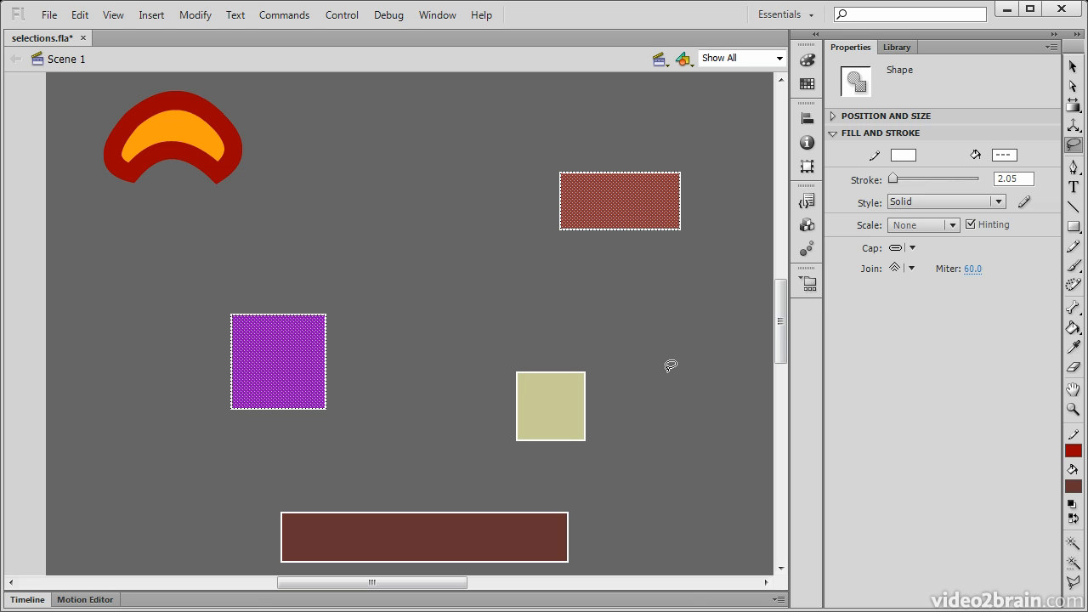
Step: Select the red rectangle, purple square and brown bar with a polygonal lasso outline that leaves out the beige square
click(1074, 583)
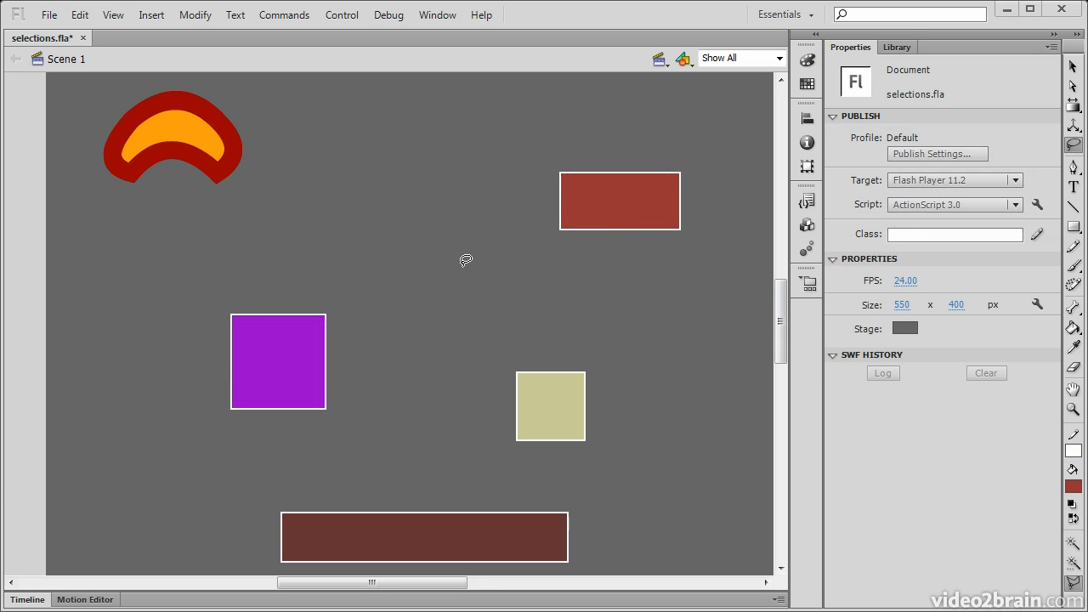
click(337, 197)
click(643, 105)
click(749, 207)
click(626, 321)
click(427, 295)
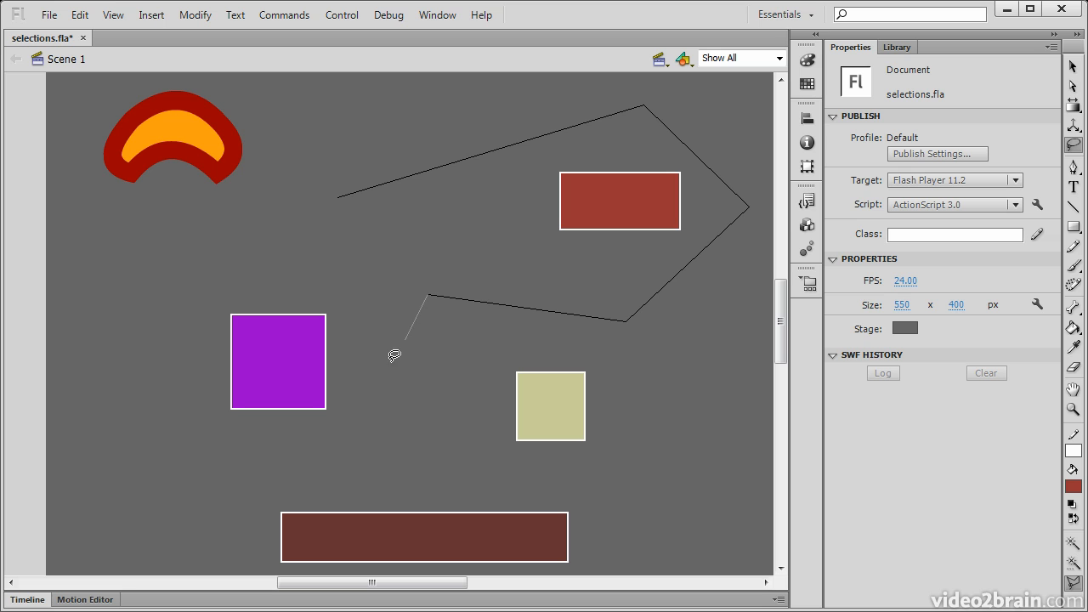
click(365, 426)
click(553, 487)
click(628, 549)
click(575, 575)
click(217, 566)
click(153, 423)
click(213, 236)
click(339, 191)
key(v)
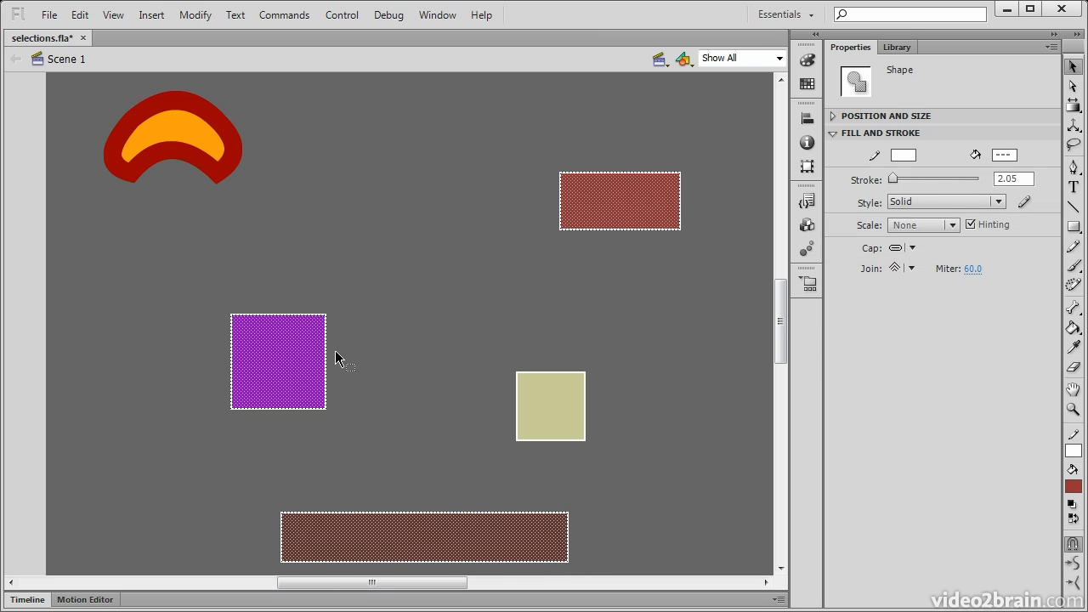
click(663, 323)
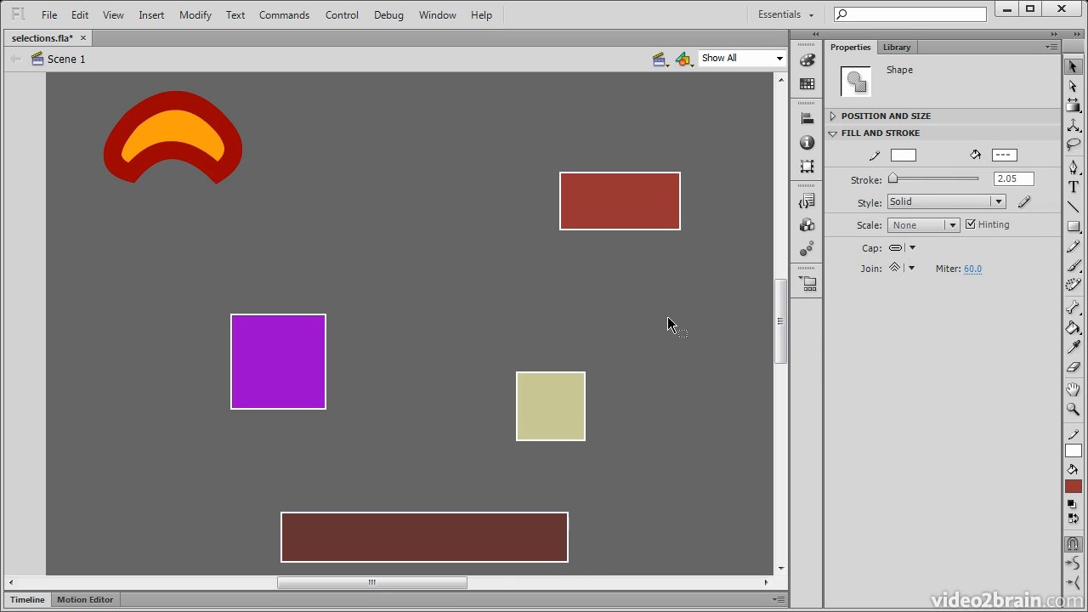
Step: Display the purple square's anchor points with the Subselection tool at 400% magnification
click(1074, 89)
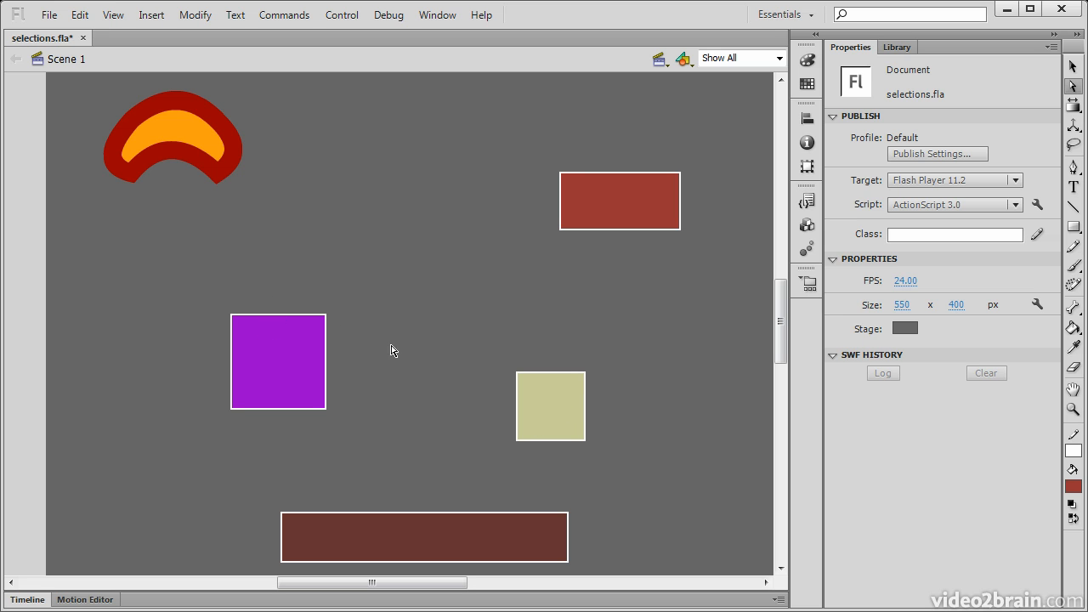
drag(417, 464, 443, 479)
click(783, 59)
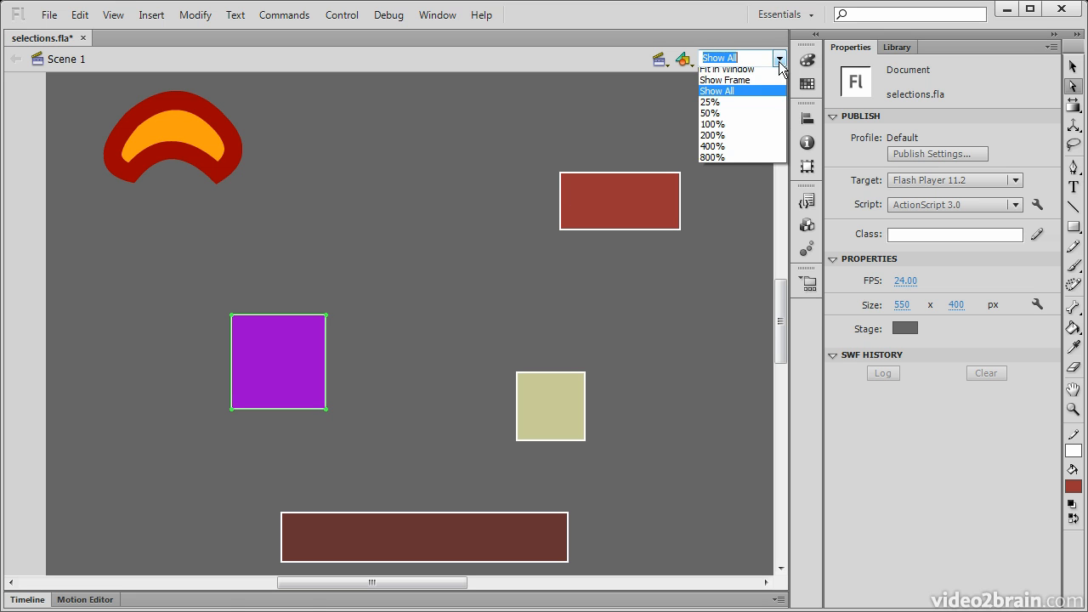
click(738, 140)
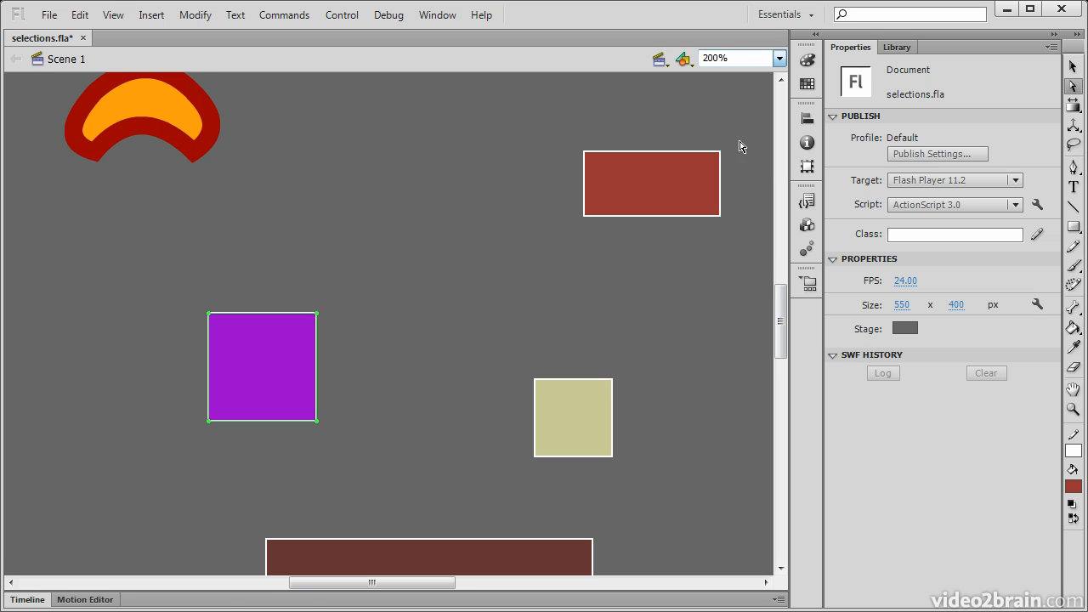
click(748, 58)
click(728, 157)
drag(372, 583, 346, 583)
drag(781, 324, 781, 336)
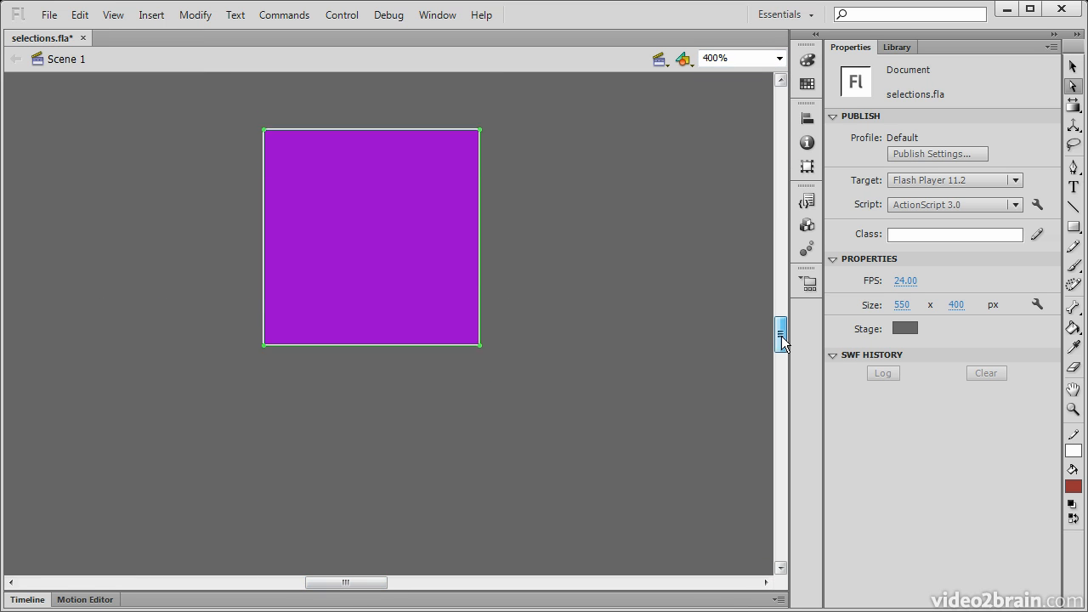
click(320, 142)
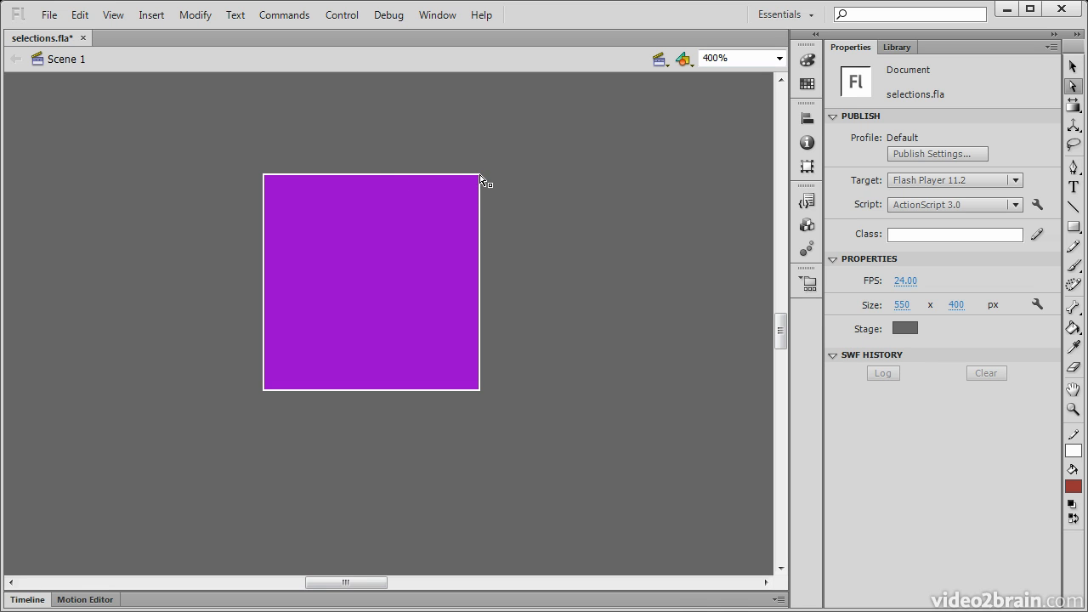
click(310, 178)
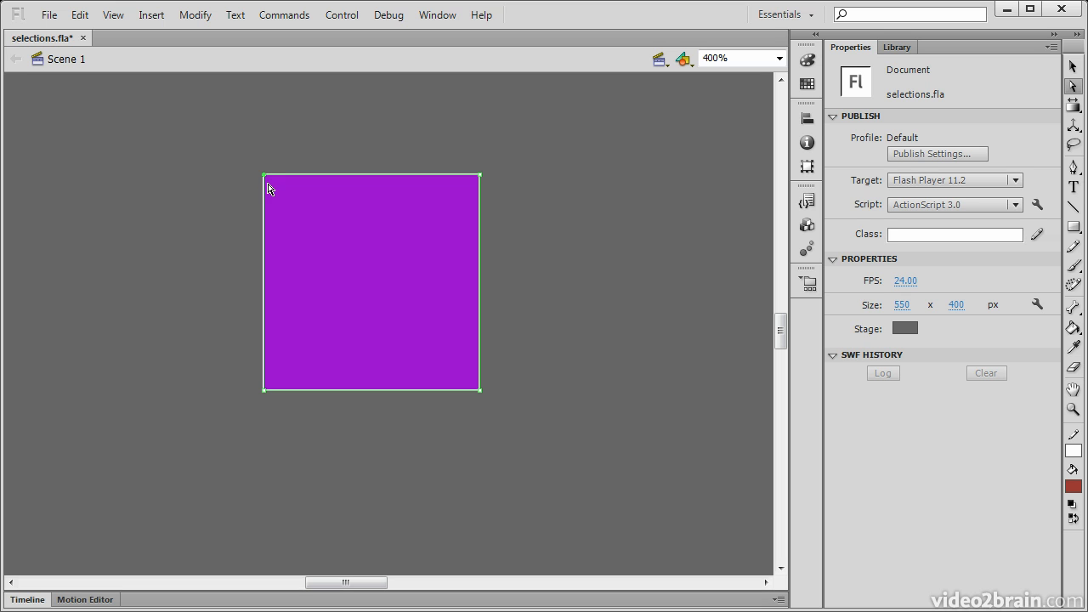
Step: Move the purple square's four corner points to form a narrow kite-like shape with one long point toward the lower right
drag(262, 175, 114, 163)
drag(481, 176, 645, 115)
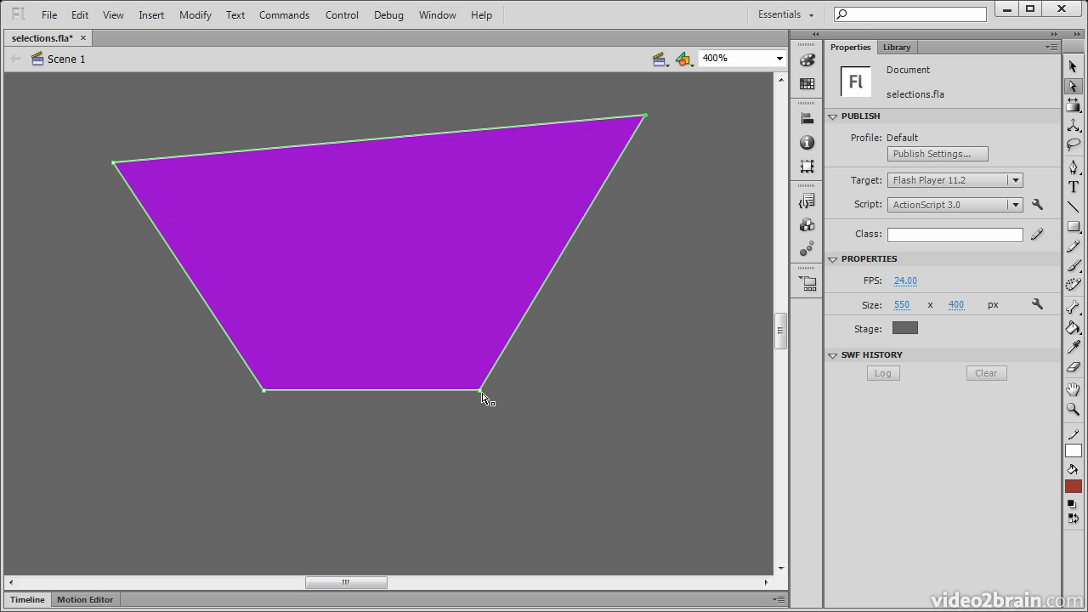
drag(481, 390, 443, 319)
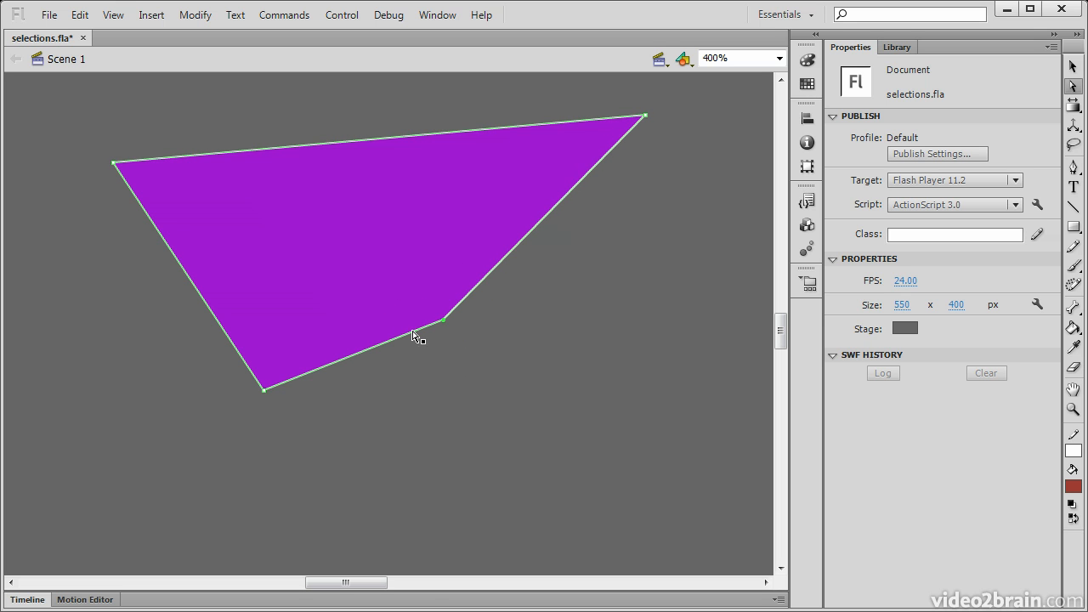
drag(264, 393, 193, 409)
drag(444, 321, 458, 384)
drag(646, 117, 396, 224)
drag(116, 164, 329, 230)
drag(194, 406, 334, 298)
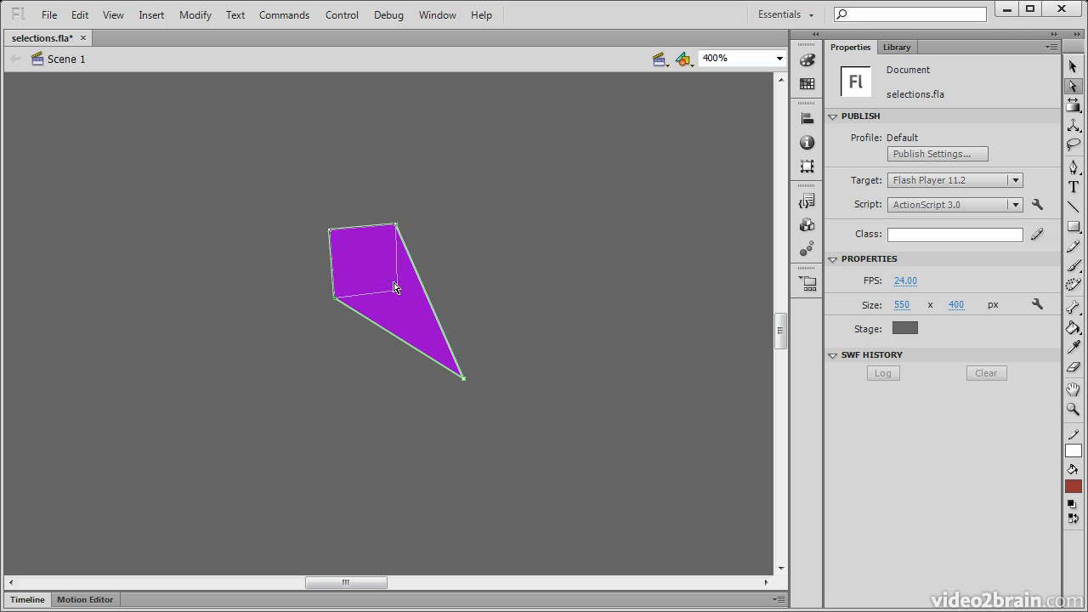
drag(464, 379, 598, 419)
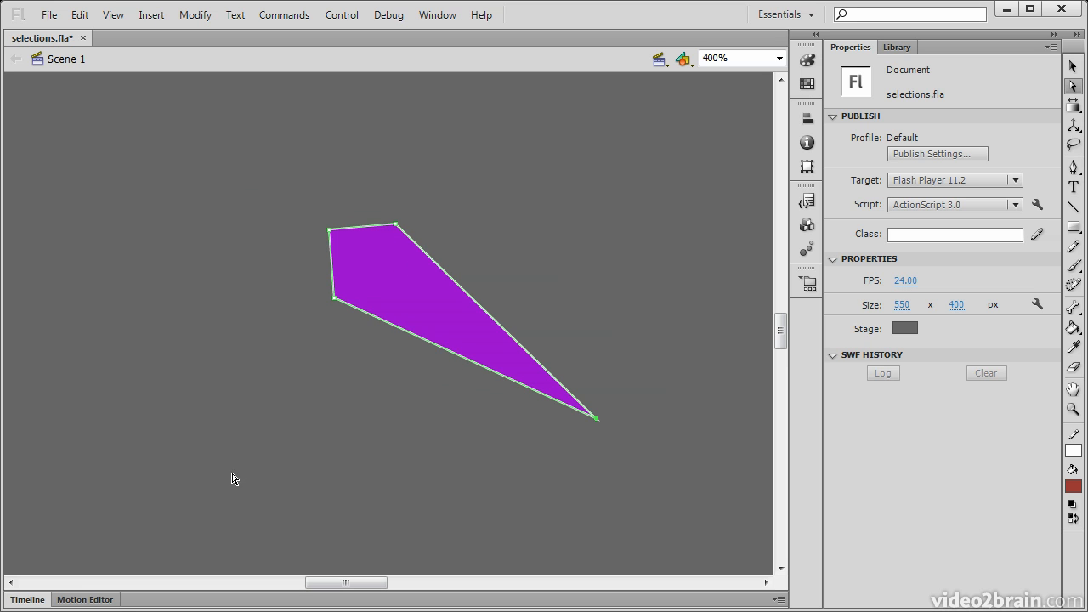